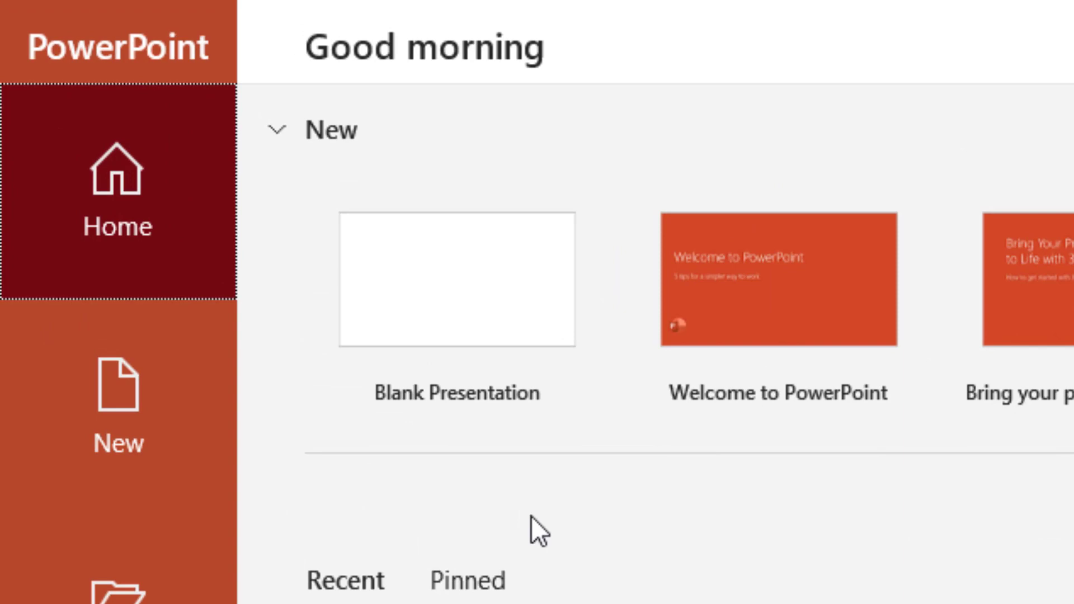
Step: Start a blank presentation and delete the title and subtitle placeholders from the first slide
{"action": "left_click", "coordinate": [456, 317]}
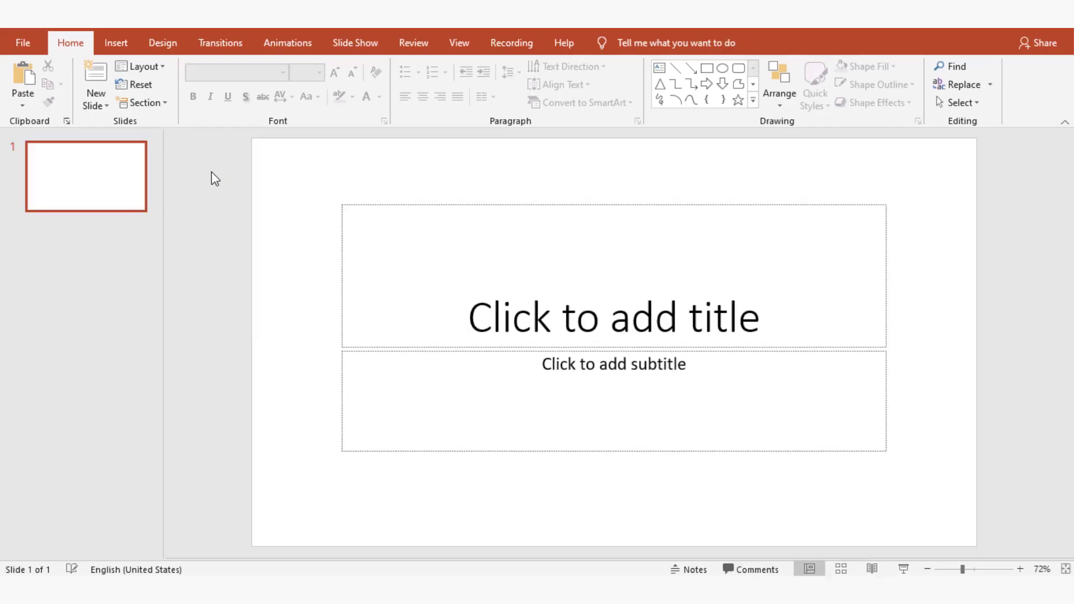
{"action": "left_click_drag", "start_coordinate": [437, 191], "coordinate": [918, 502]}
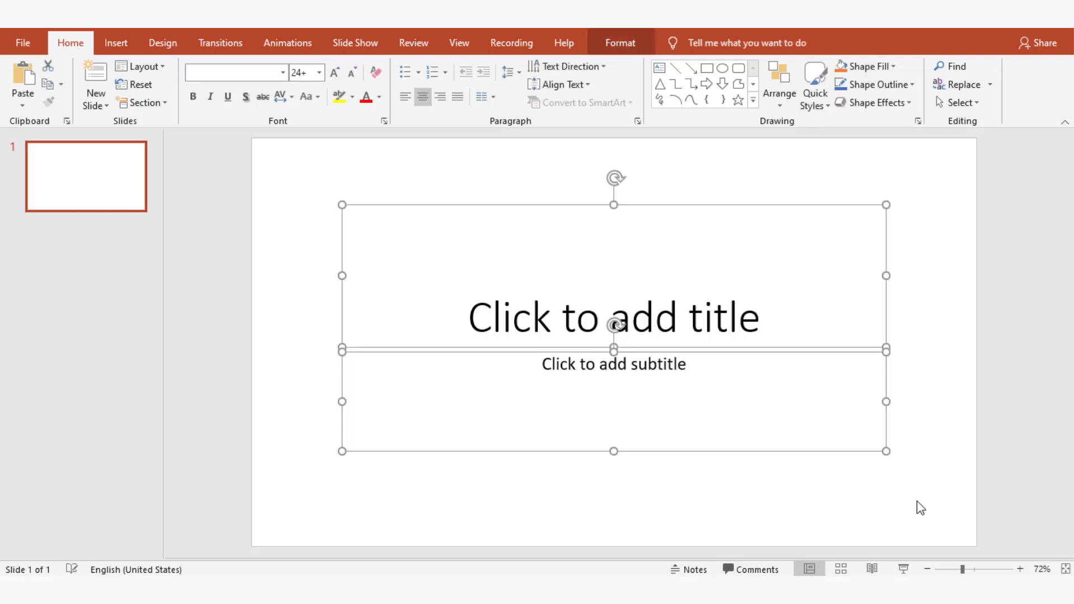
{"action": "key", "text": "Delete"}
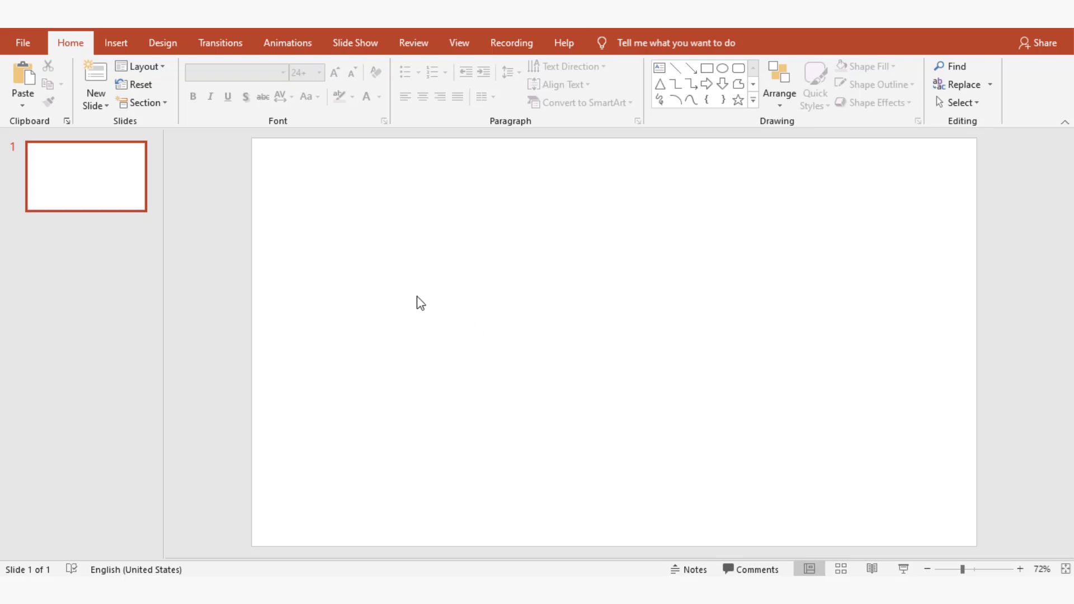
Step: Insert the crocodile icon from the Animals icon category onto the slide
{"action": "left_click", "coordinate": [121, 48]}
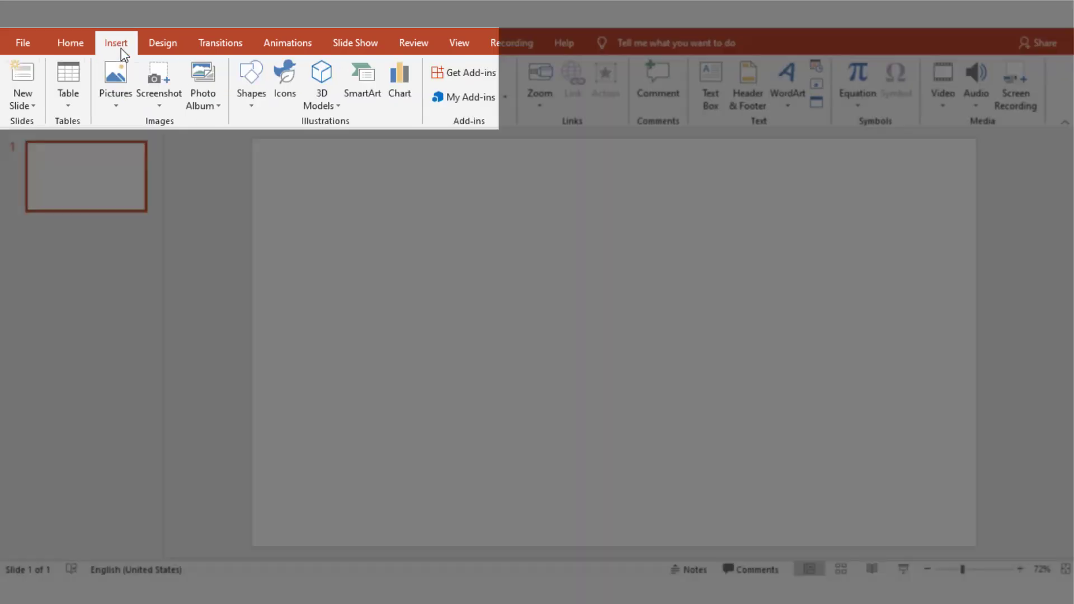
{"action": "left_click", "coordinate": [277, 80]}
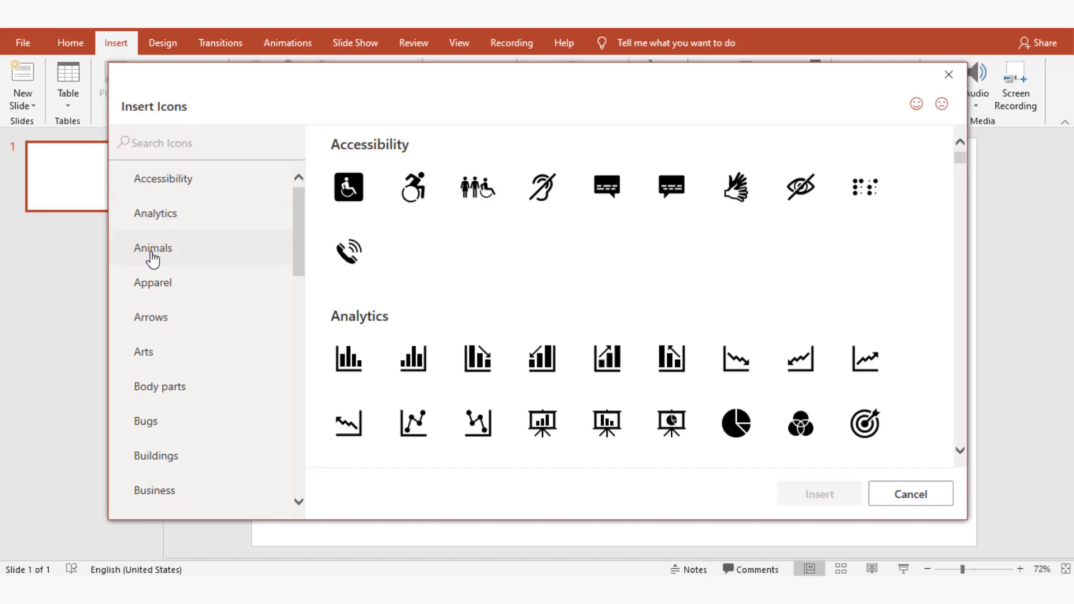
{"action": "left_click", "coordinate": [153, 255]}
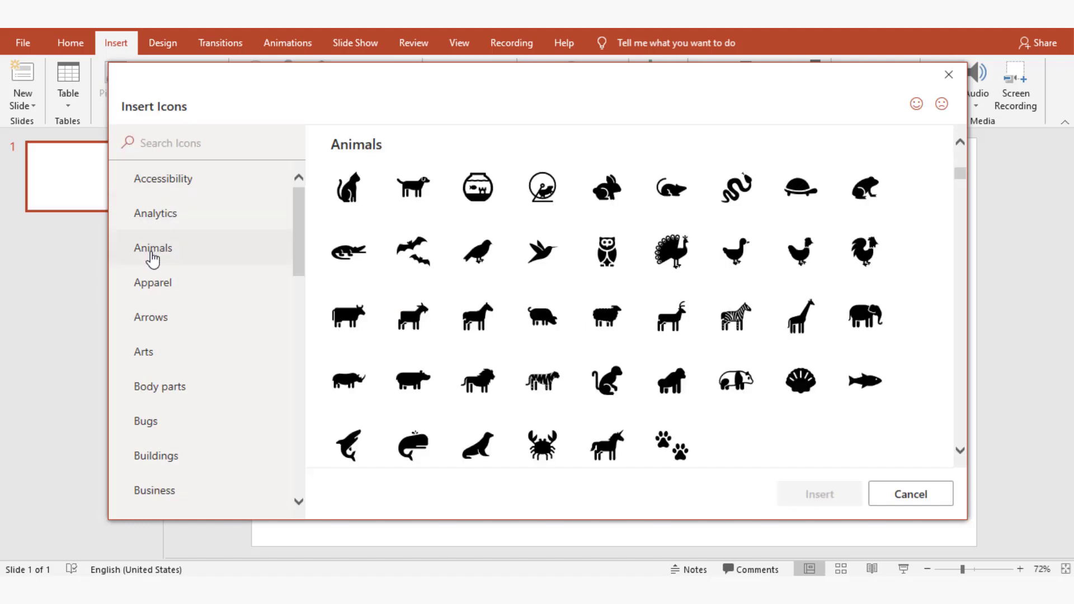
{"action": "left_click", "coordinate": [349, 256]}
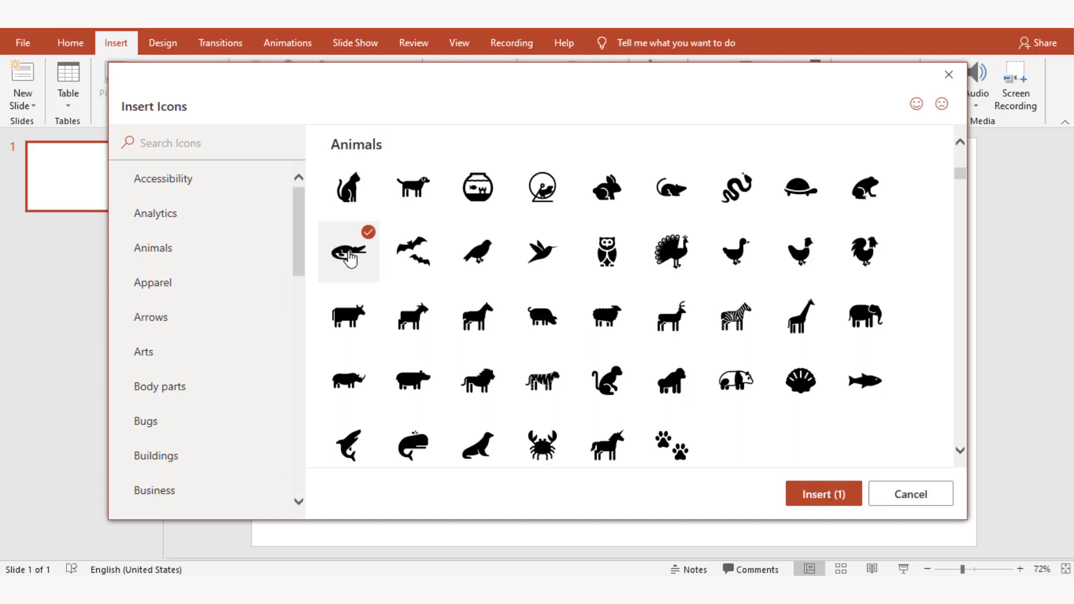
{"action": "left_click", "coordinate": [818, 498]}
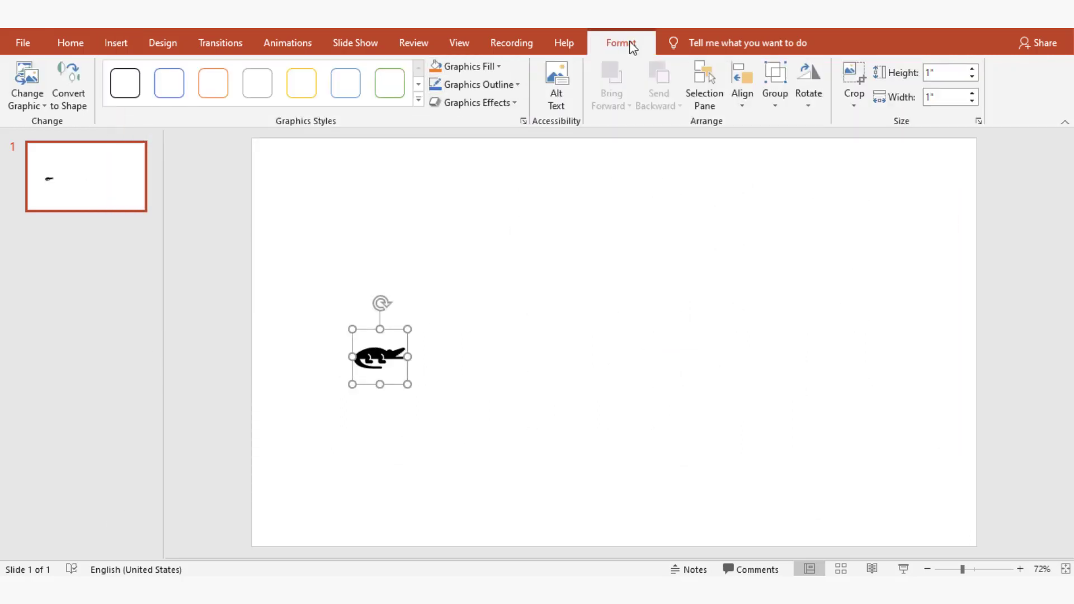
Step: Fill the crocodile icon dark green and enlarge it to 2.79 inches square
{"action": "left_click", "coordinate": [500, 67]}
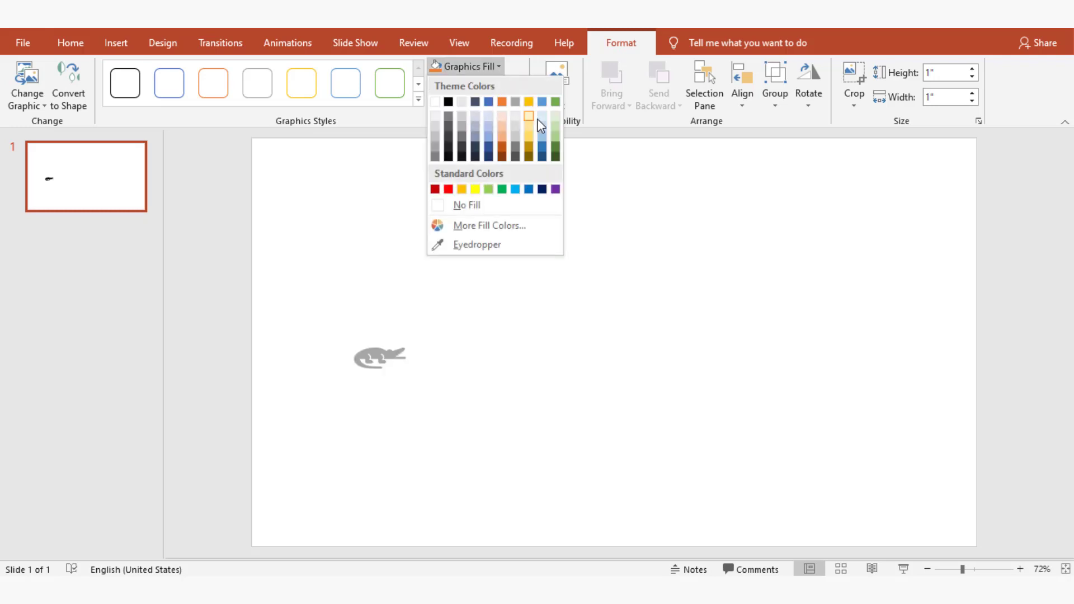
{"action": "left_click", "coordinate": [555, 151]}
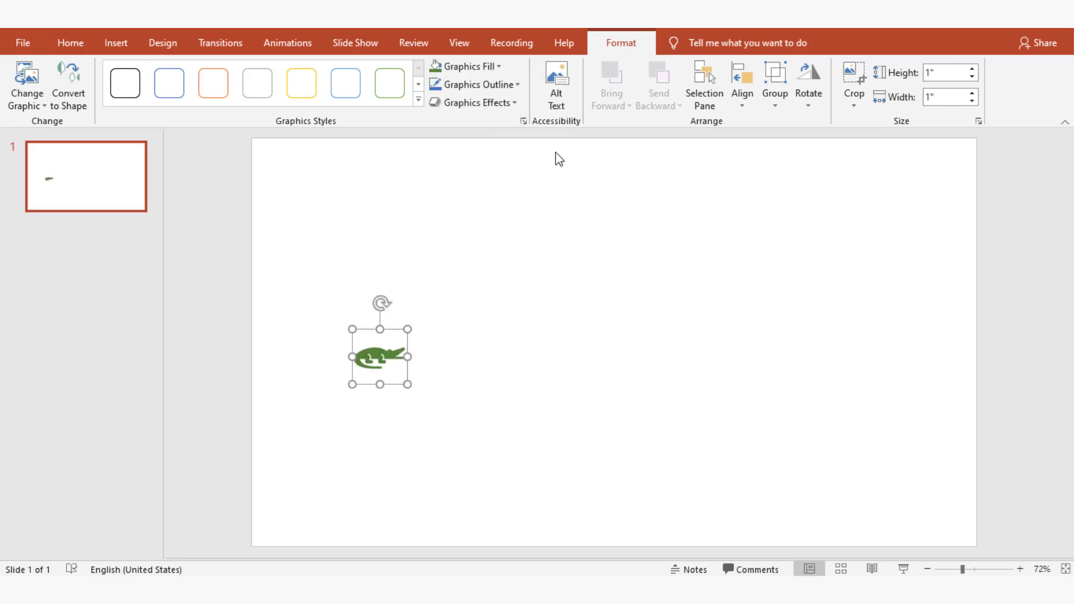
{"action": "left_click_drag", "start_coordinate": [351, 329], "coordinate": [281, 202]}
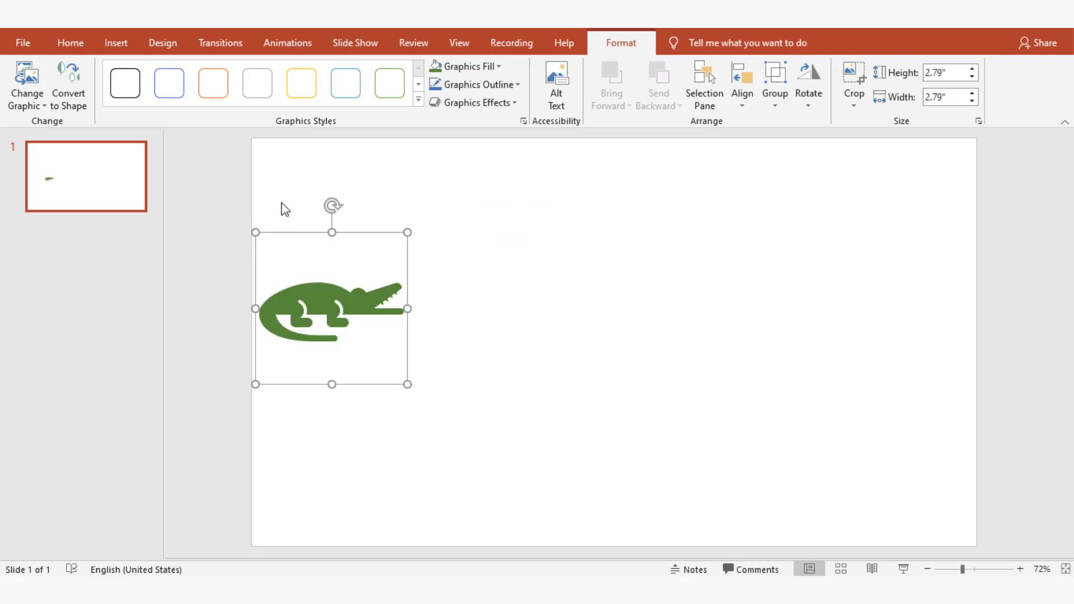
Step: Insert the duck icon from the Animals icon category onto the slide
{"action": "left_click", "coordinate": [125, 41]}
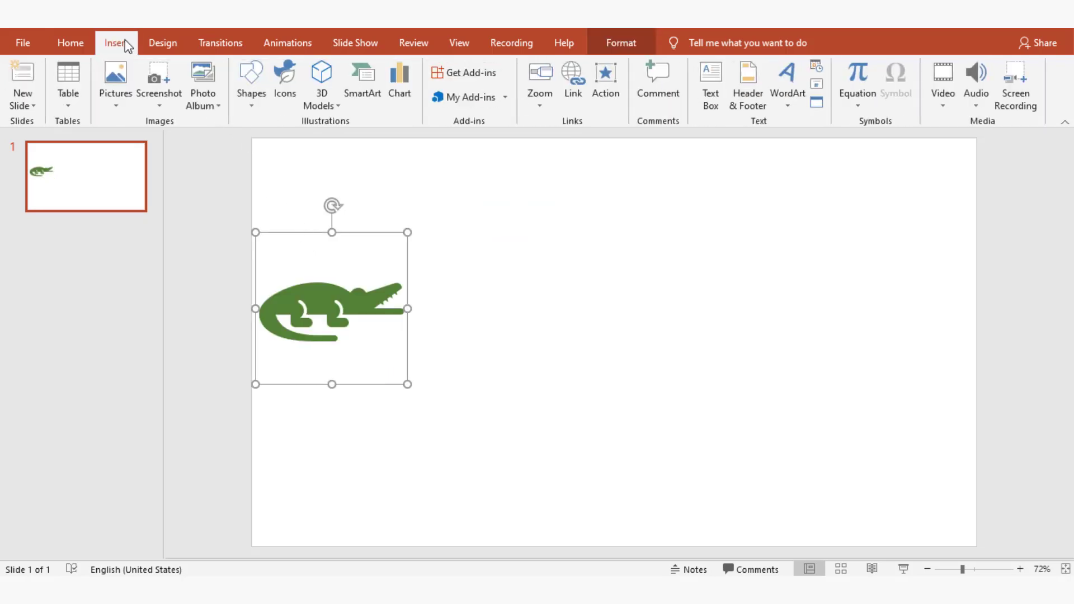
{"action": "left_click", "coordinate": [283, 85]}
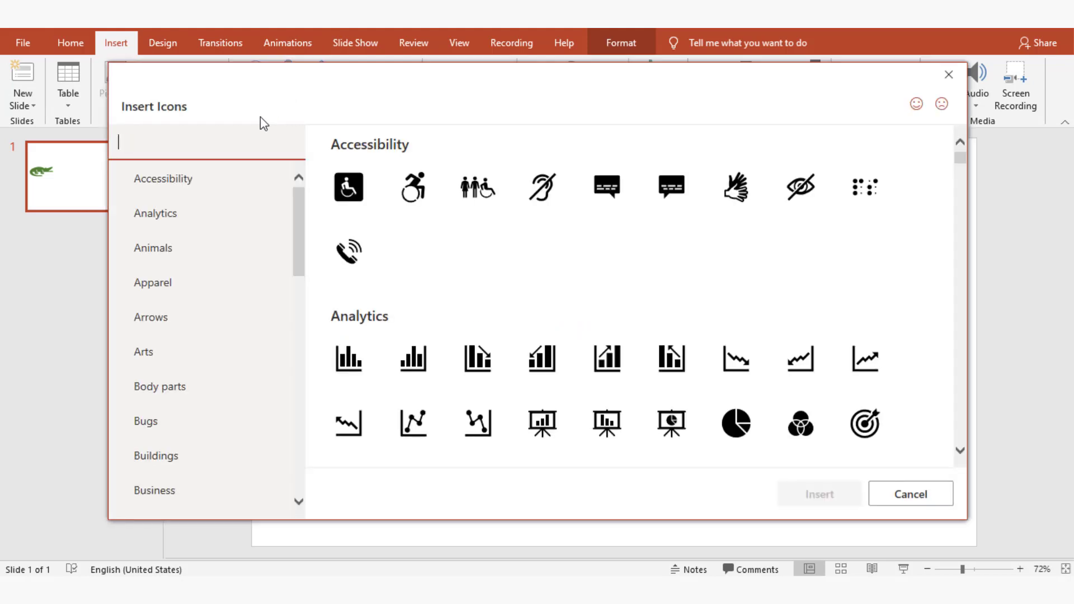
{"action": "left_click", "coordinate": [181, 248]}
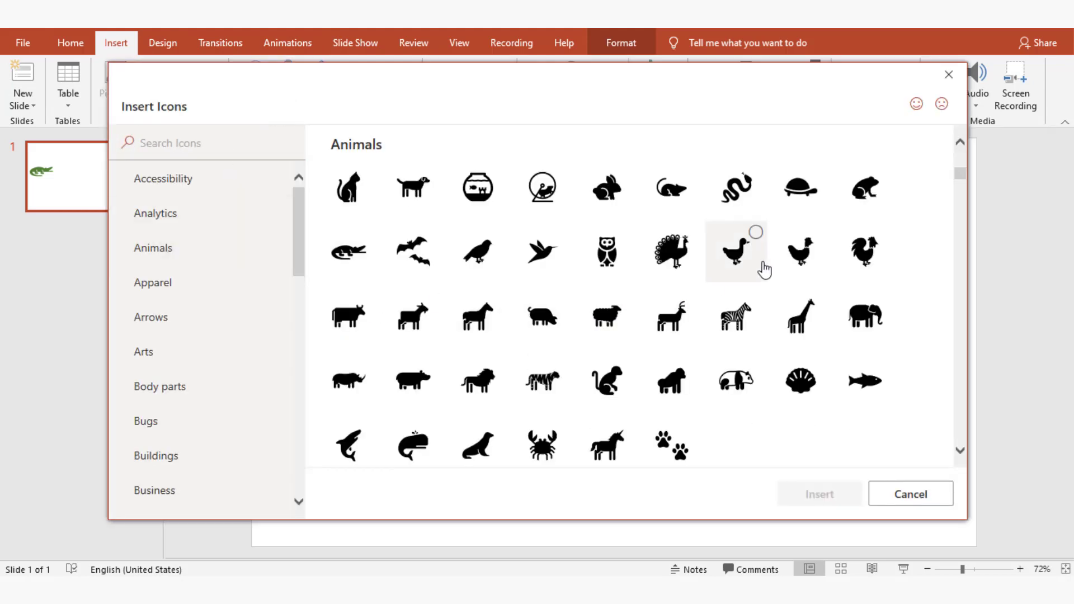
{"action": "left_click", "coordinate": [746, 255]}
{"action": "left_click", "coordinate": [823, 493]}
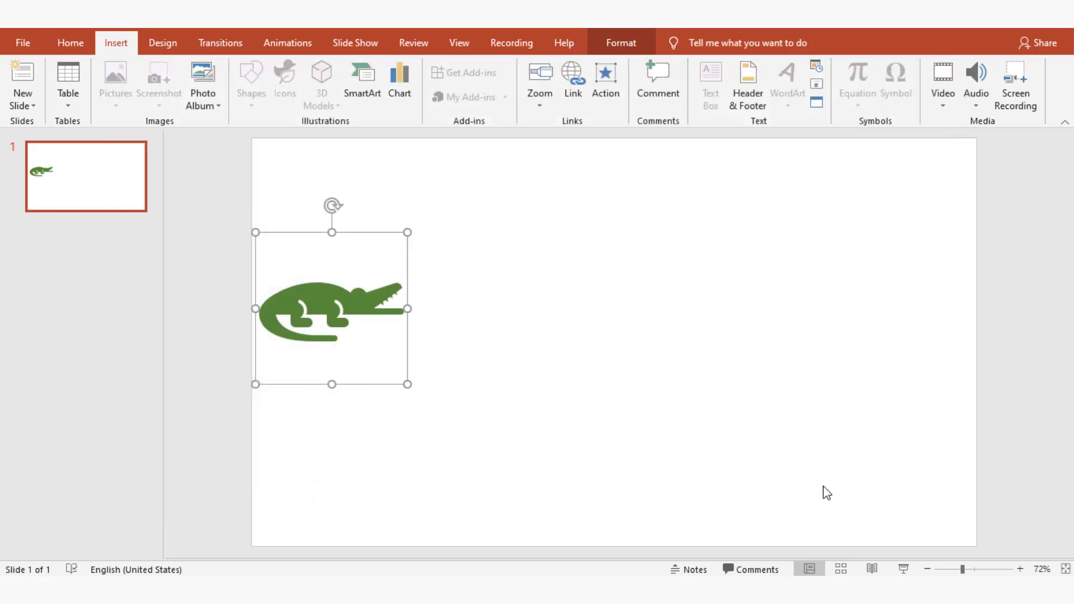
Step: Enlarge the duck to 2.2 inches, move it up, and fill it dark orange
{"action": "left_click_drag", "start_coordinate": [642, 371], "coordinate": [647, 302]}
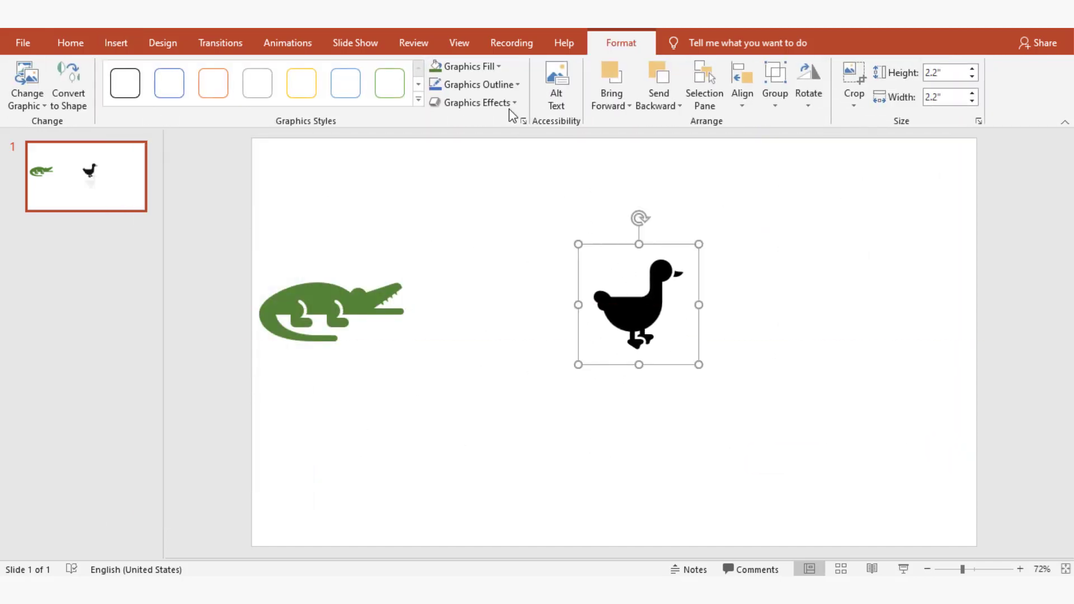
{"action": "left_click", "coordinate": [495, 67]}
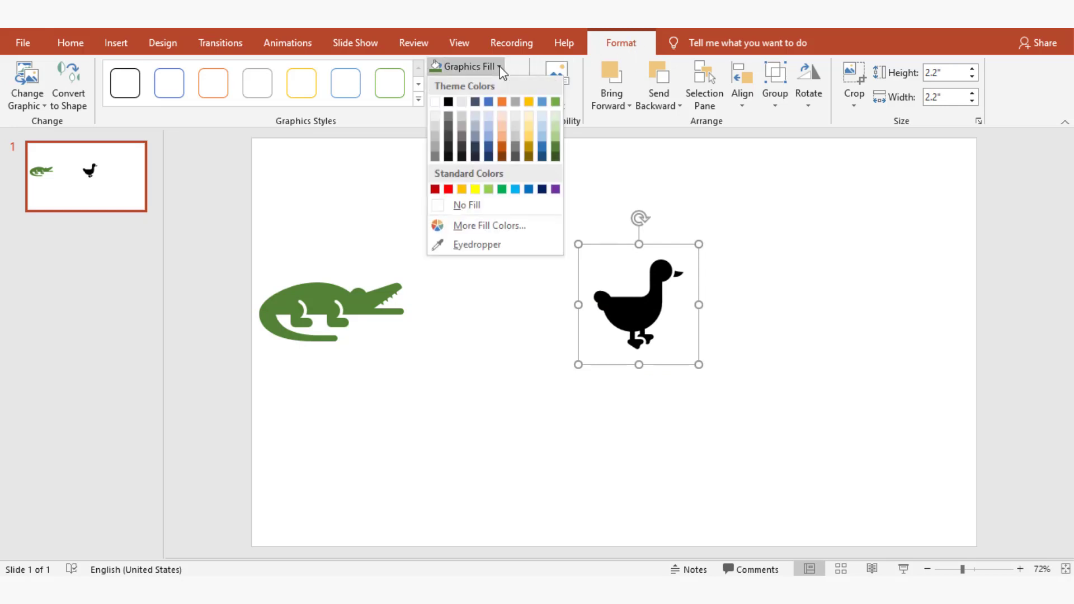
{"action": "left_click", "coordinate": [501, 140]}
Step: Nudge the crocodile slightly right and down, and move the duck further right
{"action": "left_click", "coordinate": [384, 305]}
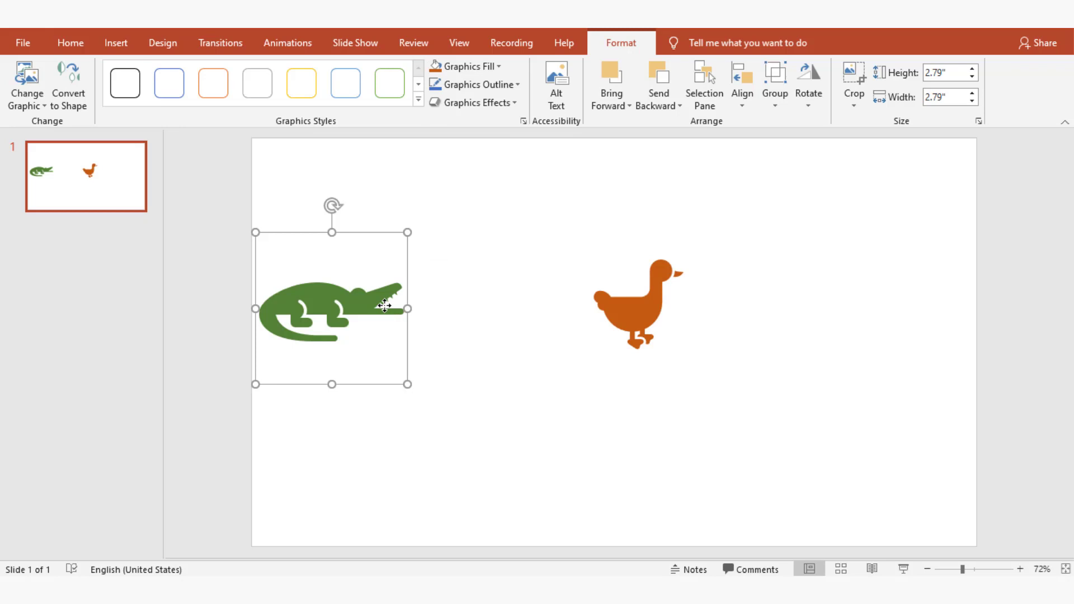
{"action": "left_click_drag", "start_coordinate": [344, 306], "coordinate": [356, 316]}
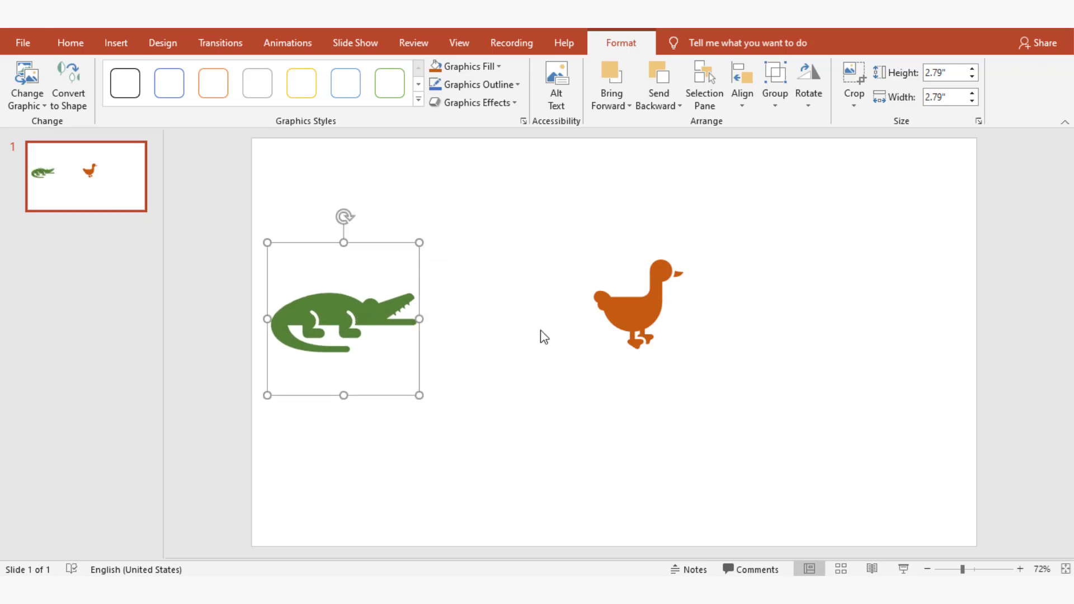
{"action": "left_click", "coordinate": [646, 319]}
{"action": "left_click_drag", "start_coordinate": [681, 332], "coordinate": [746, 344]}
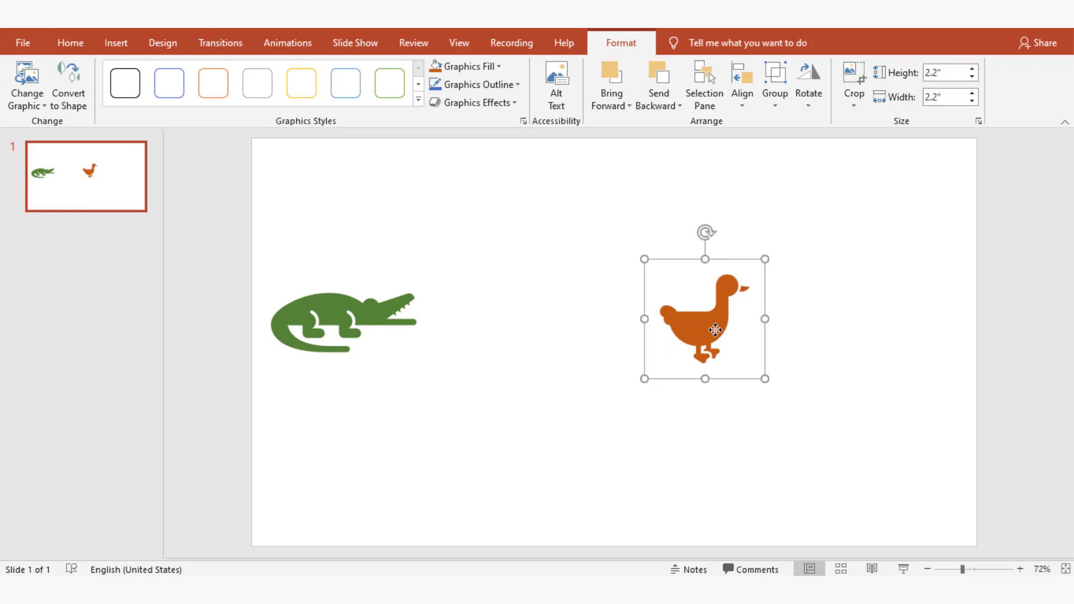
{"action": "left_click", "coordinate": [357, 317]}
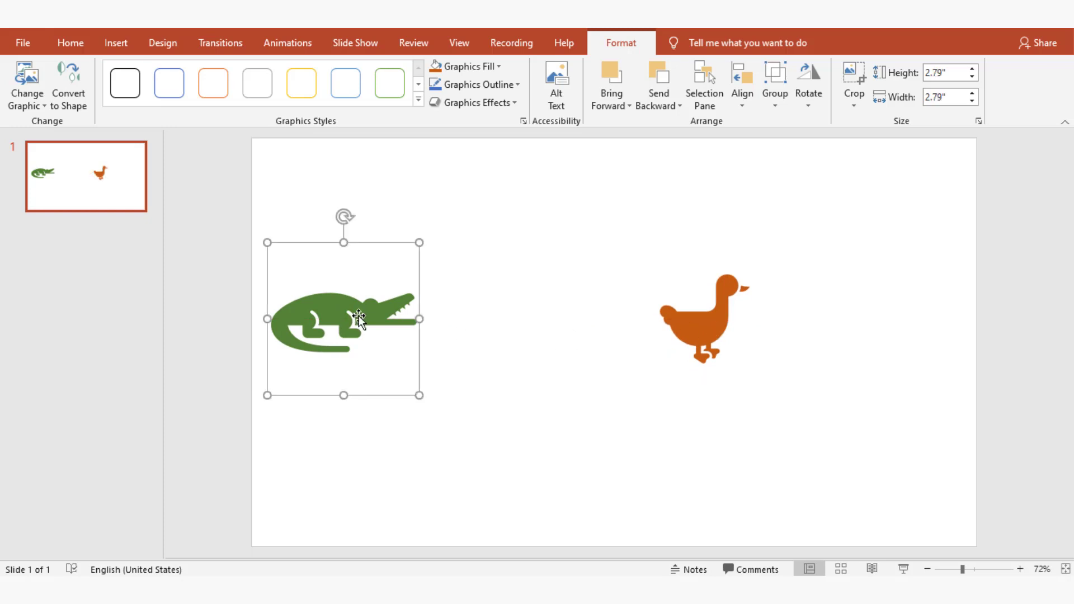
Step: Give the crocodile the straight Right motion path from More Motion Paths
{"action": "left_click", "coordinate": [289, 42]}
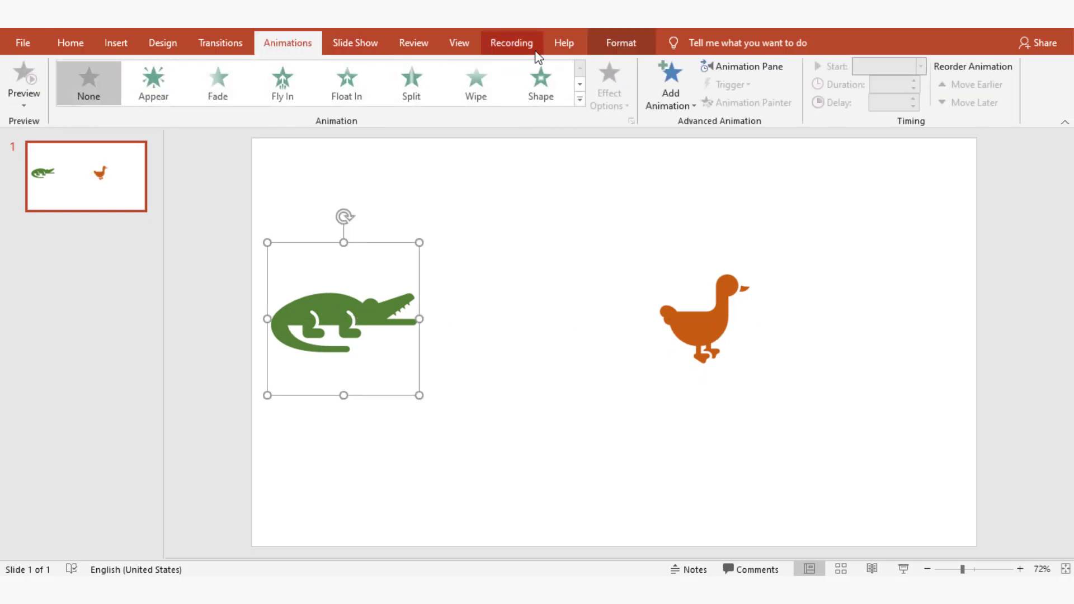
{"action": "left_click", "coordinate": [579, 99]}
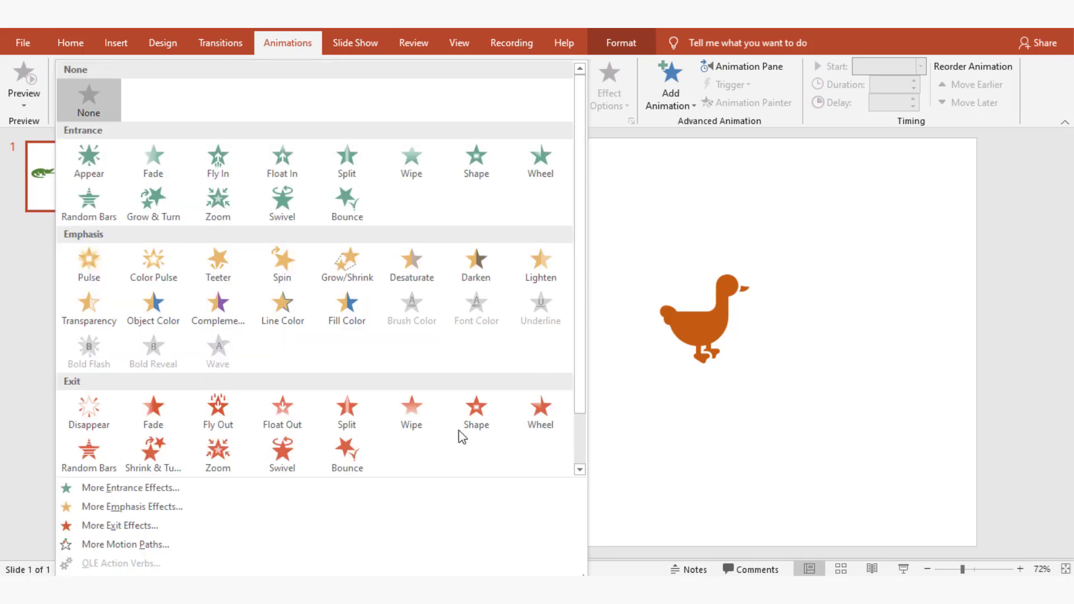
{"action": "left_click", "coordinate": [136, 541]}
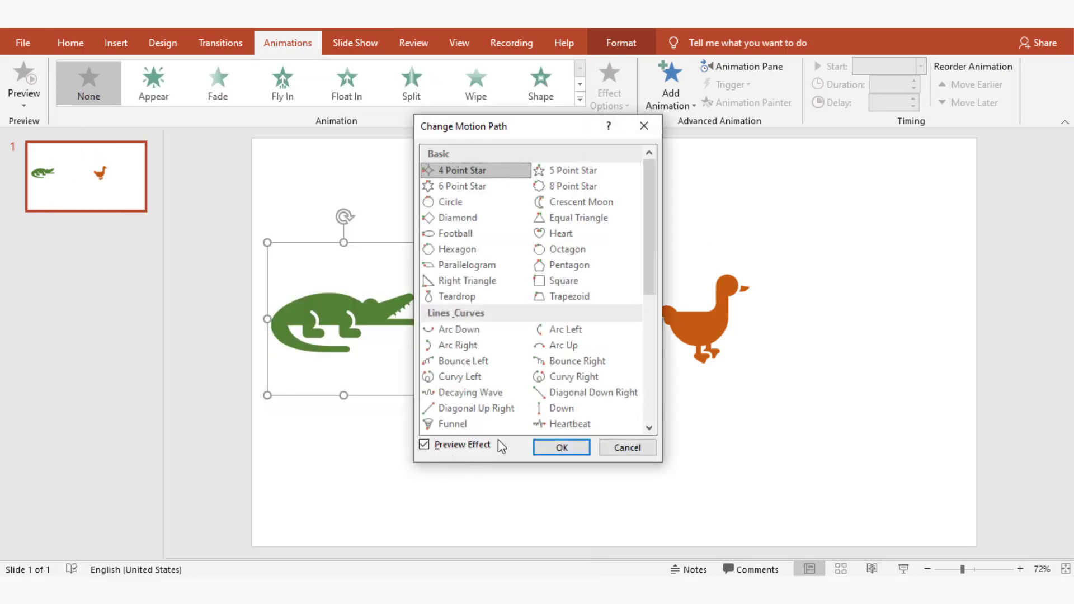
{"action": "left_click_drag", "start_coordinate": [649, 267], "coordinate": [649, 307]}
{"action": "left_click", "coordinate": [562, 330]}
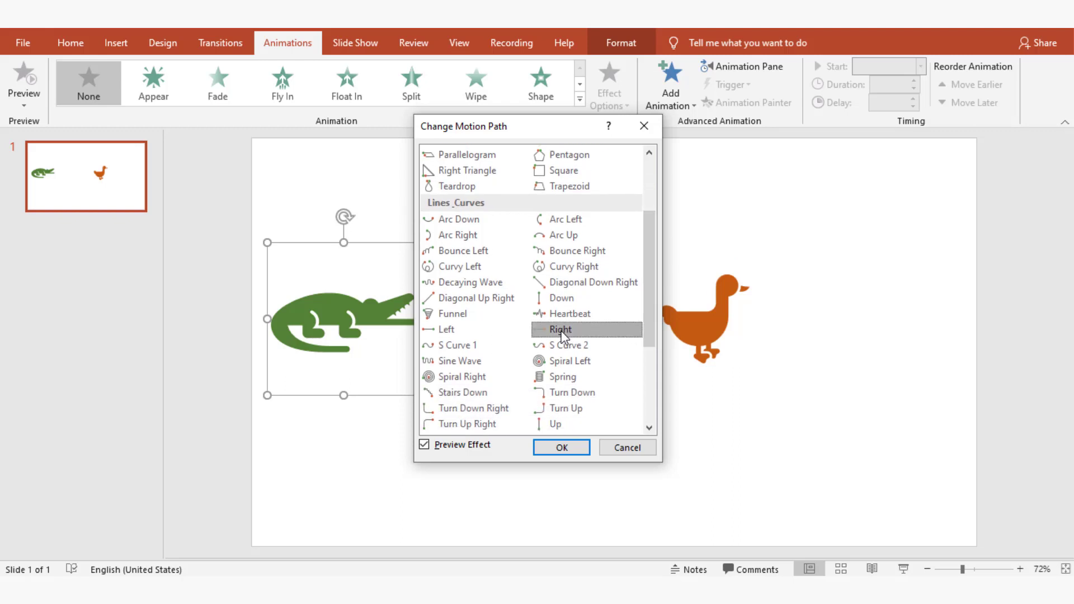
{"action": "left_click", "coordinate": [555, 450]}
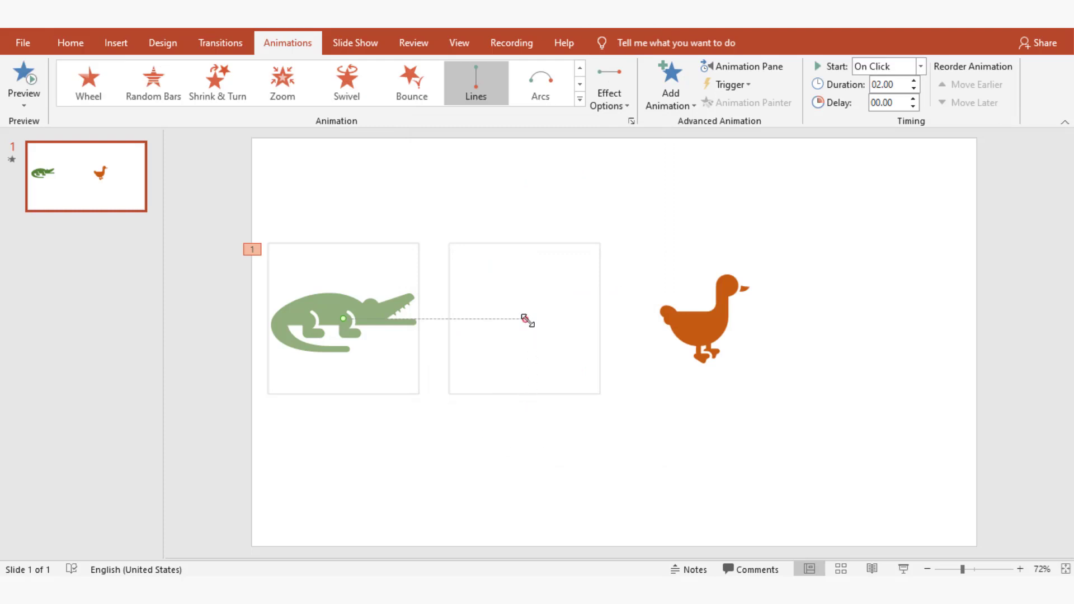
Step: Stretch the crocodile's path so it ends at the duck, and preview the slide
{"action": "left_click_drag", "start_coordinate": [525, 319], "coordinate": [630, 320]}
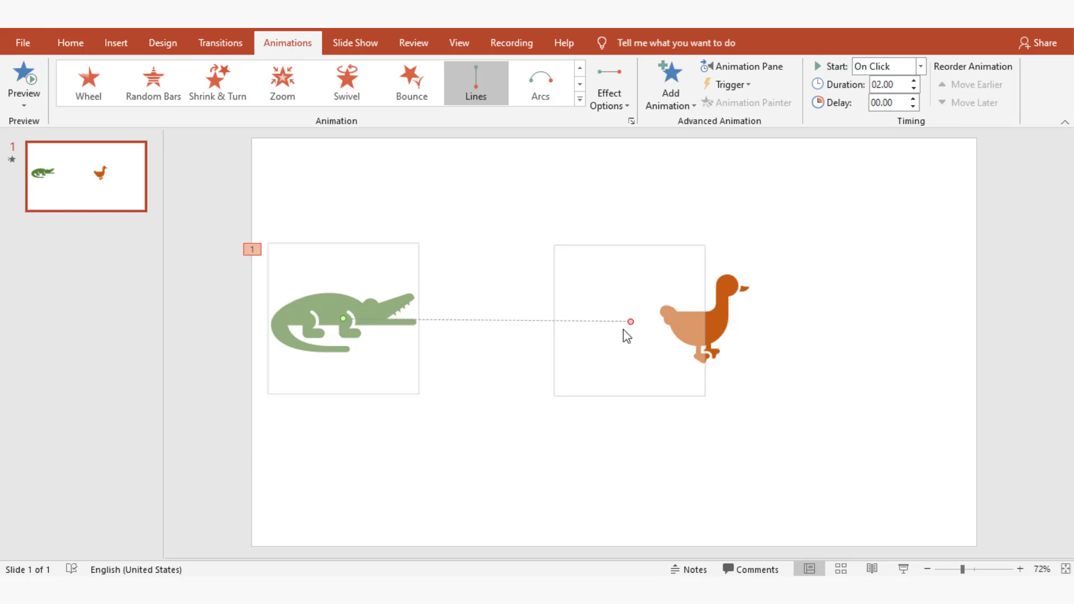
{"action": "left_click", "coordinate": [26, 75]}
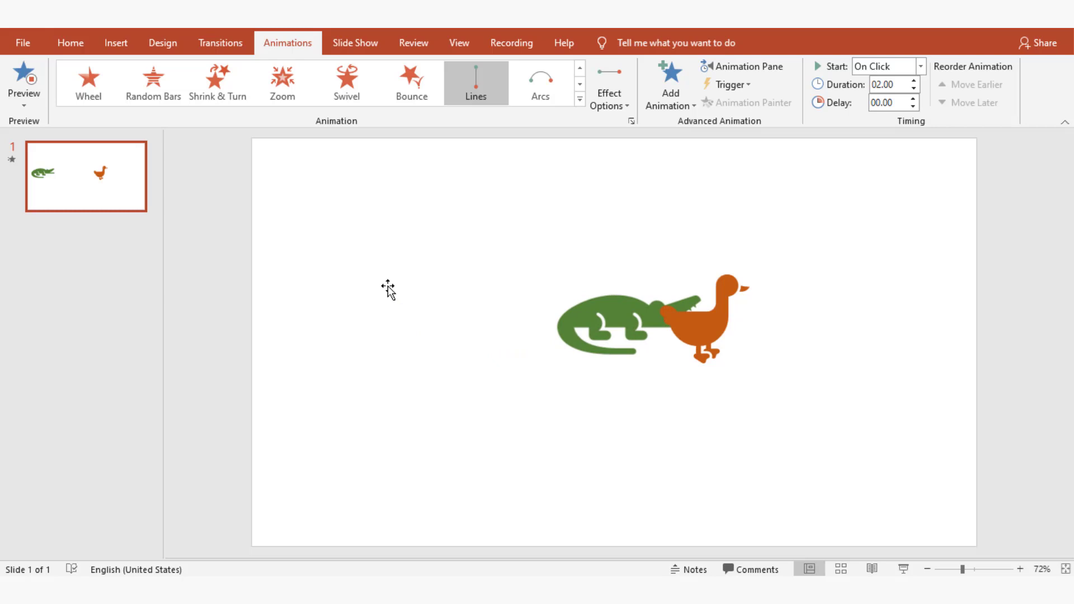
{"action": "left_click", "coordinate": [722, 311]}
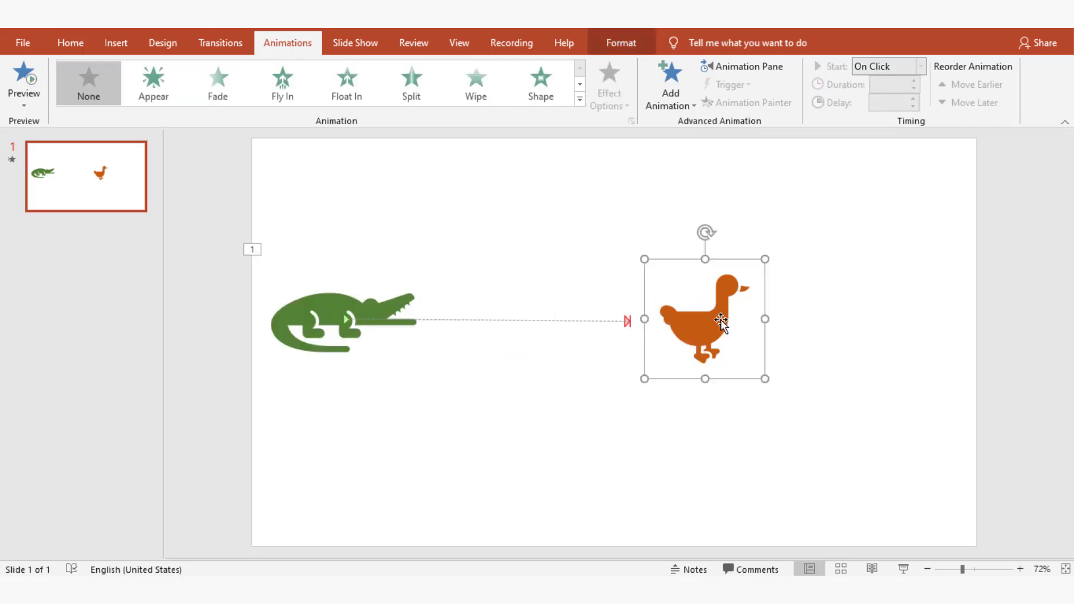
Step: Send the duck to the back so it sits behind the crocodile
{"action": "right_click", "coordinate": [713, 326]}
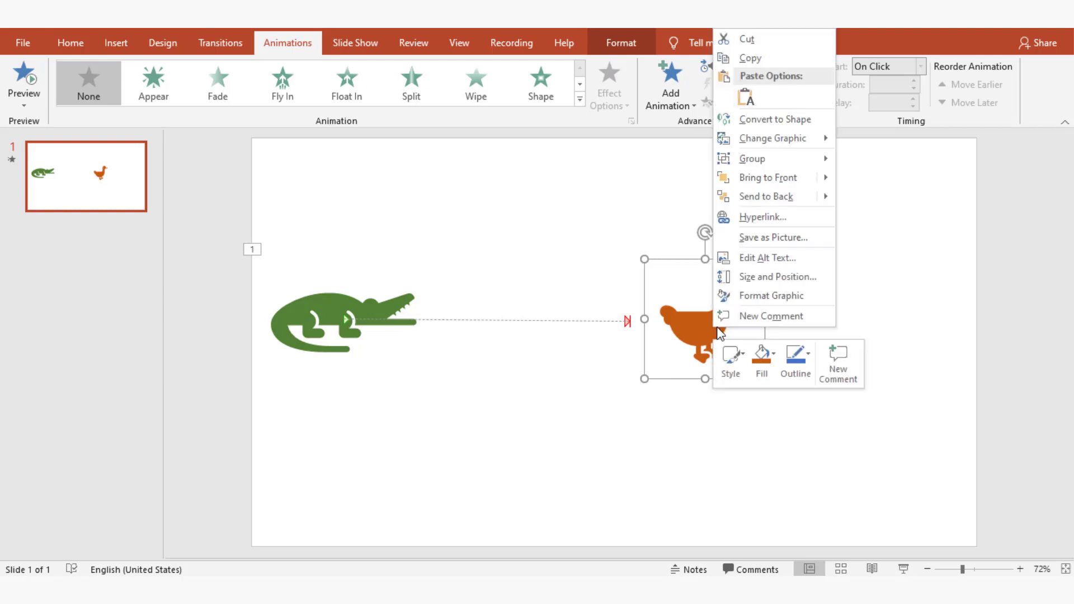
{"action": "left_click", "coordinate": [766, 194]}
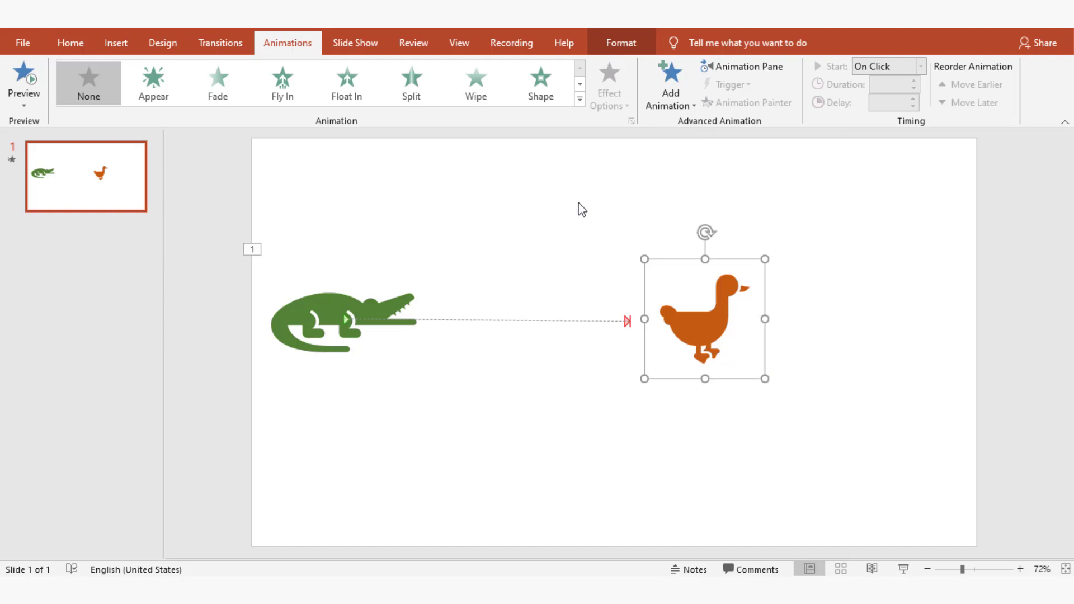
Step: Add an Arc Up motion path to the duck and raise the arc higher
{"action": "left_click", "coordinate": [580, 100]}
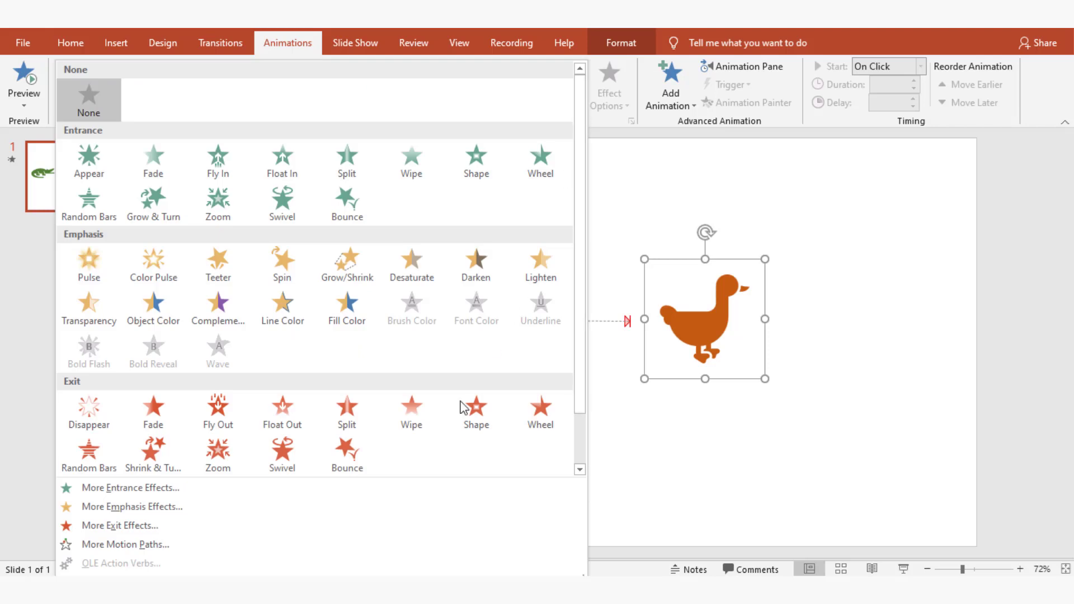
{"action": "left_click", "coordinate": [204, 545]}
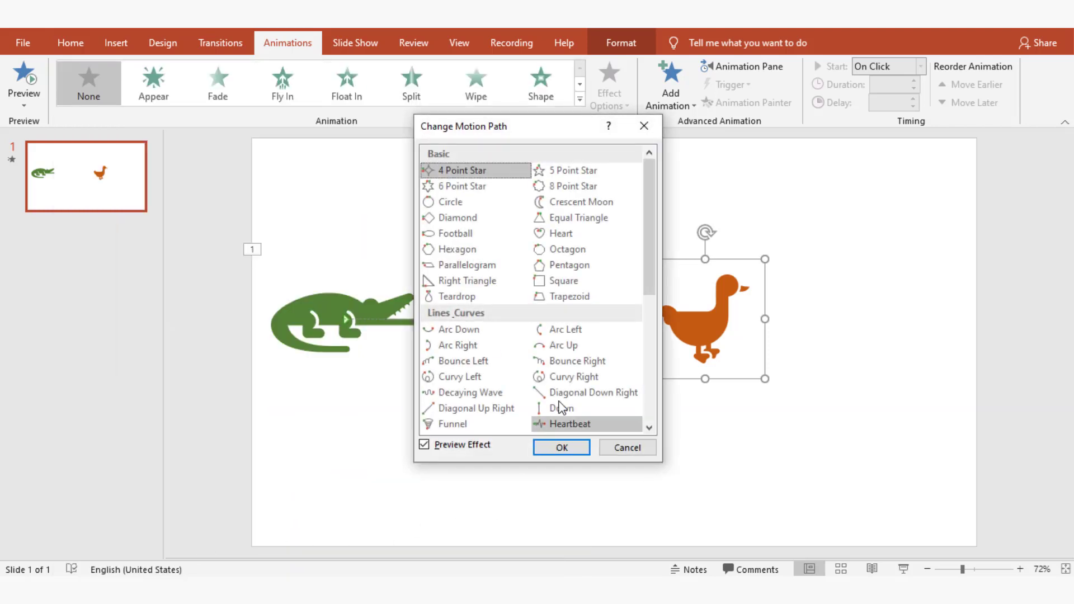
{"action": "left_click", "coordinate": [563, 345]}
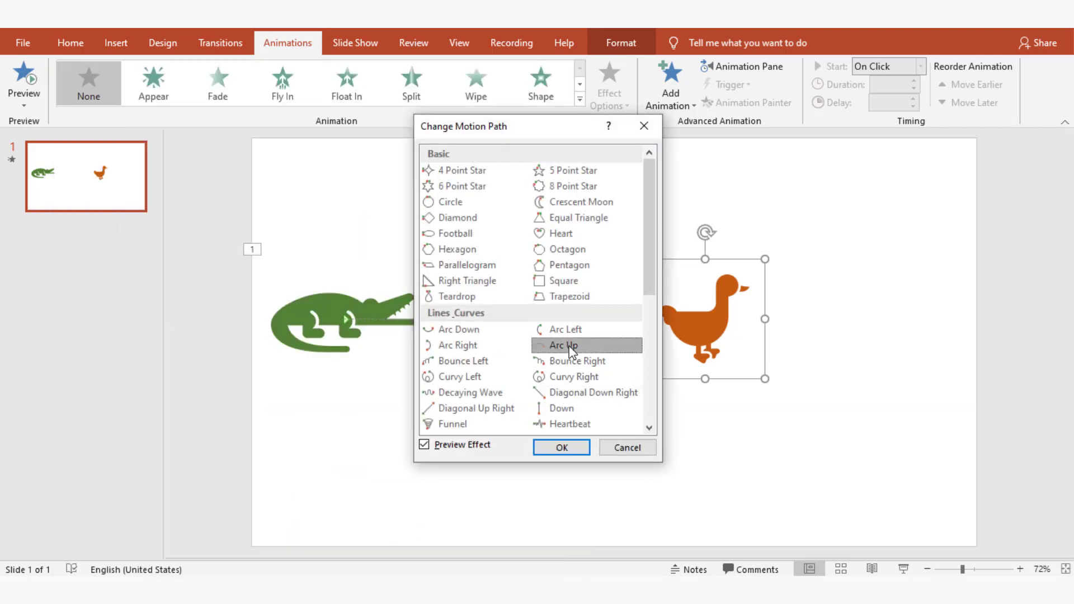
{"action": "left_click", "coordinate": [562, 447]}
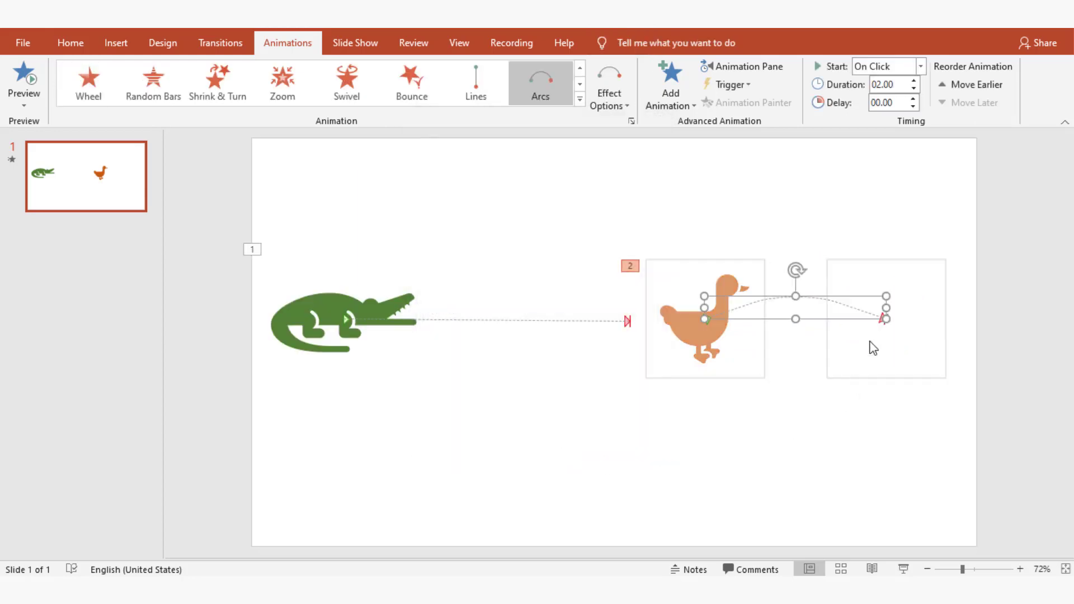
{"action": "left_click_drag", "start_coordinate": [797, 289], "coordinate": [807, 219]}
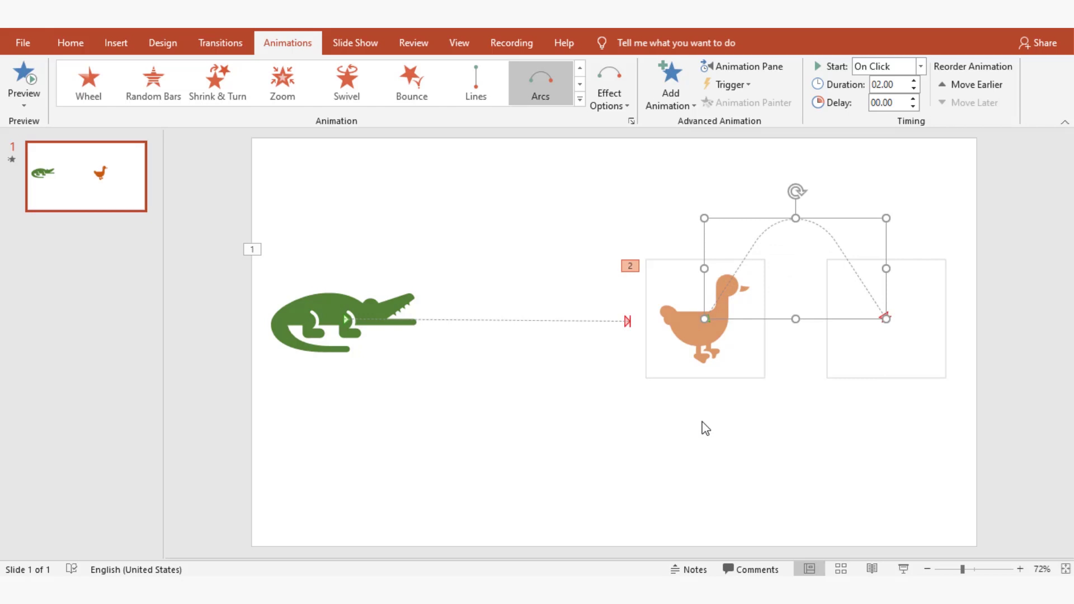
Step: In the Animation Pane, set both the crocodile's and duck's animations to Start With Previous
{"action": "left_click", "coordinate": [762, 67]}
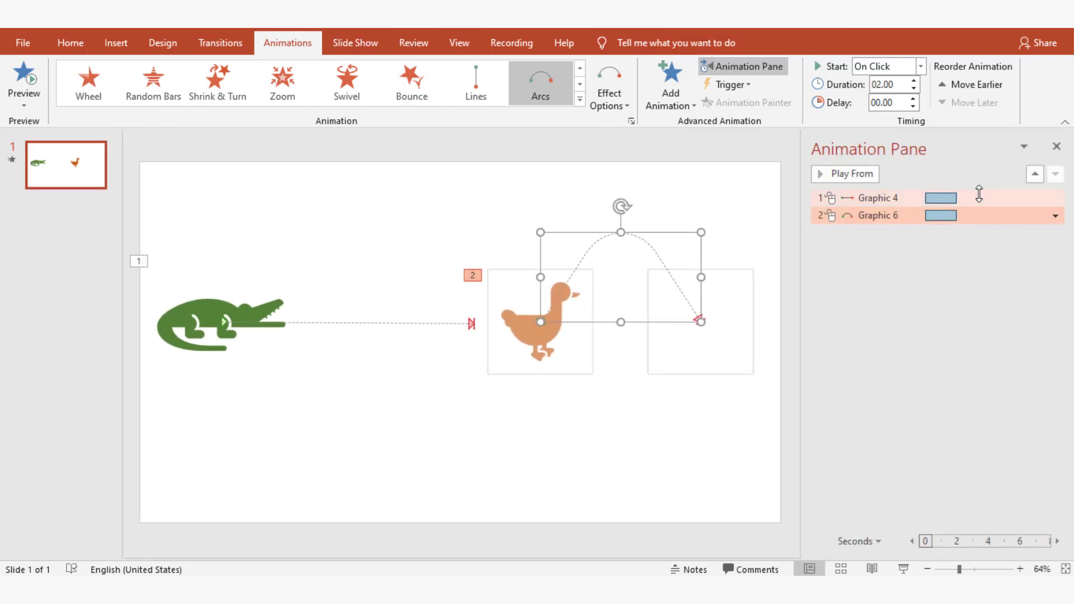
{"action": "left_click", "coordinate": [995, 197]}
{"action": "left_click", "coordinate": [1055, 199]}
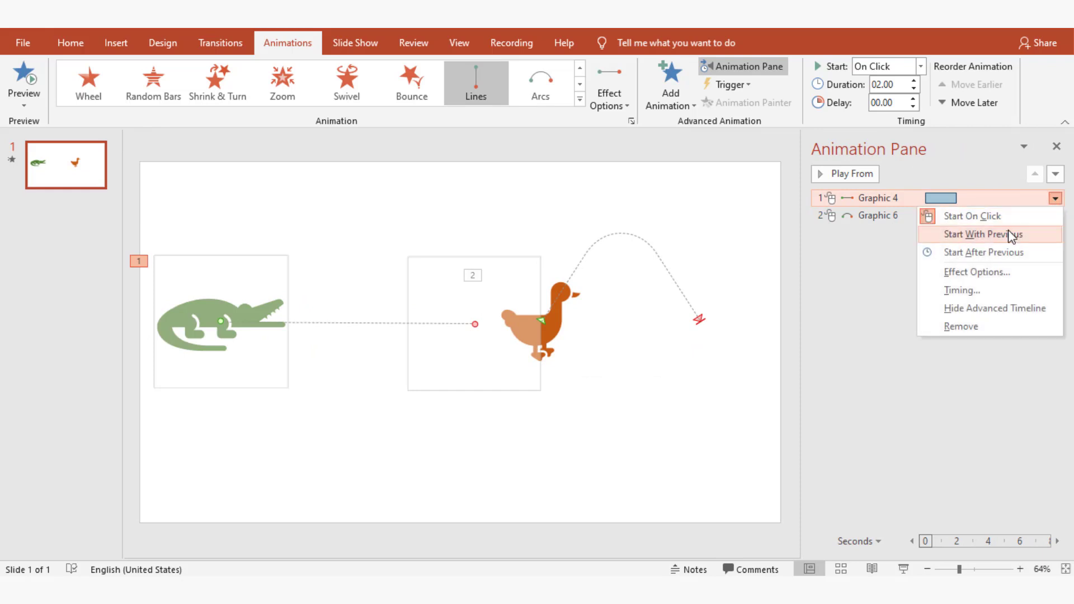
{"action": "left_click", "coordinate": [1011, 235]}
{"action": "left_click", "coordinate": [1040, 216]}
{"action": "left_click", "coordinate": [1053, 215]}
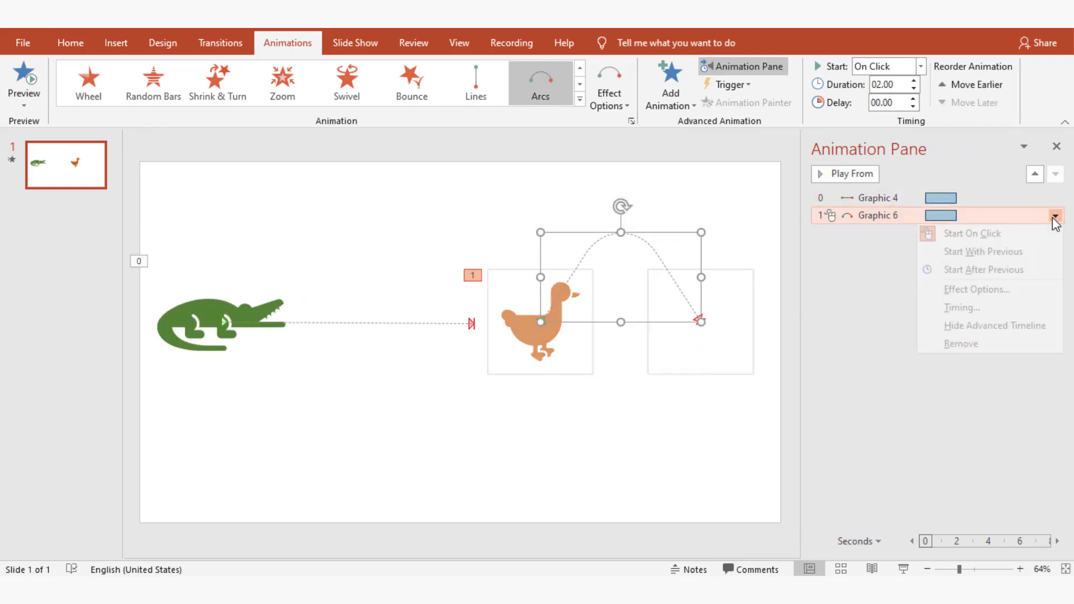
{"action": "left_click", "coordinate": [1017, 251]}
Step: Shorten the crocodile's move to end at 1.3 s, delay the duck's 1-second arc 0.5 s, and preview
{"action": "left_click", "coordinate": [957, 198]}
{"action": "left_click_drag", "start_coordinate": [956, 197], "coordinate": [941, 215]}
{"action": "left_click", "coordinate": [951, 215]}
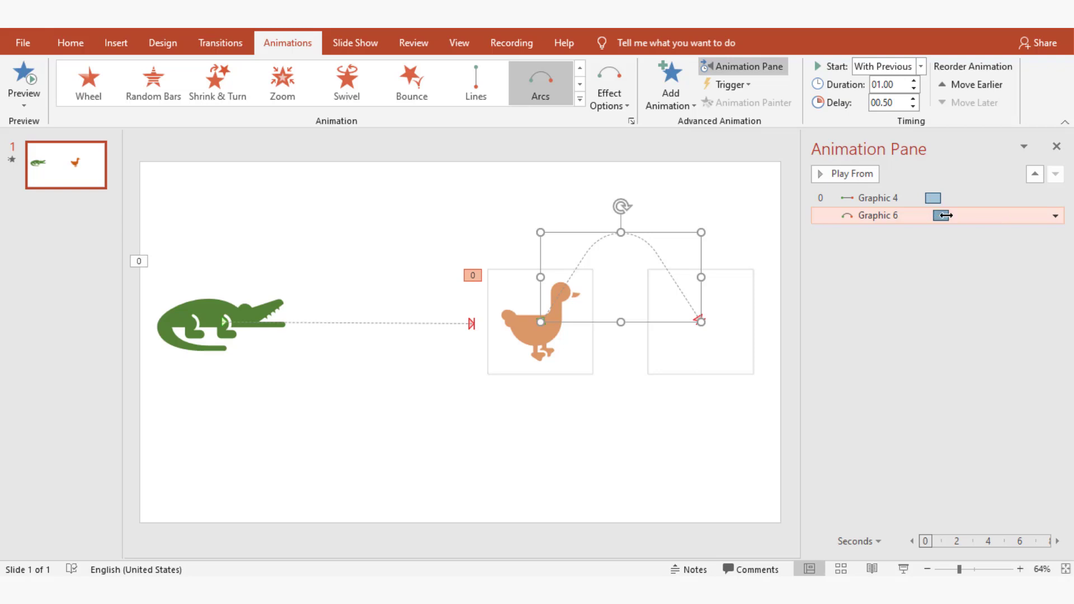
{"action": "mouse_move", "coordinate": [941, 215]}
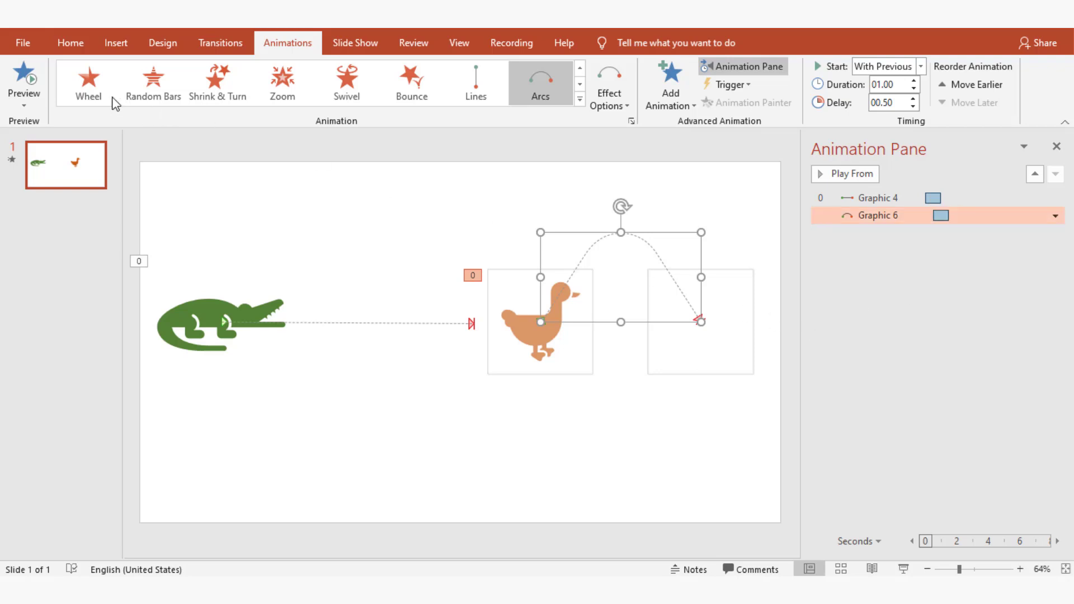
{"action": "left_click", "coordinate": [23, 78]}
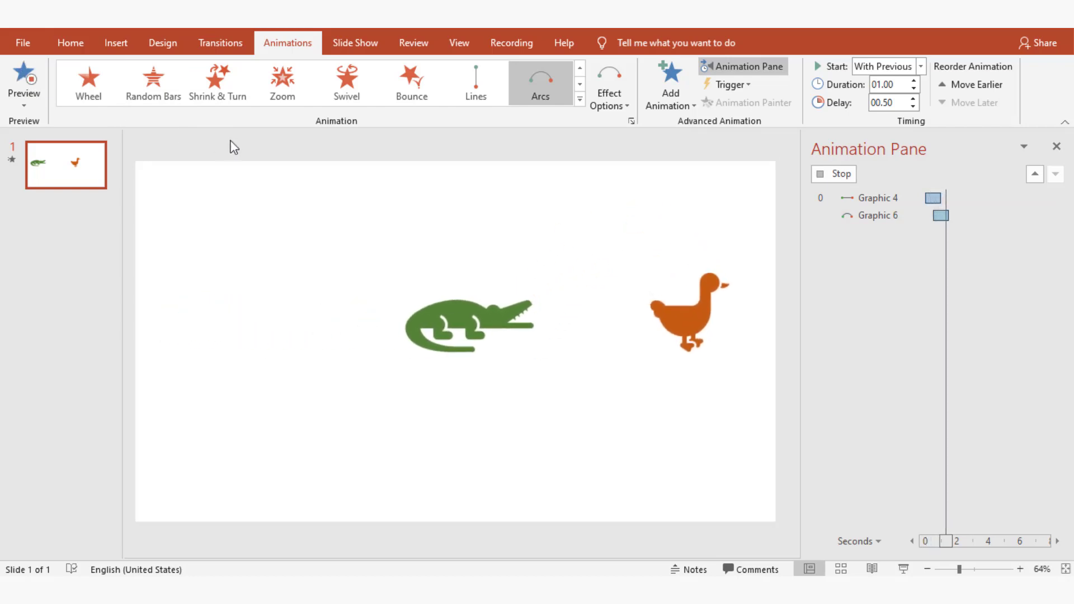
{"action": "left_click", "coordinate": [25, 45]}
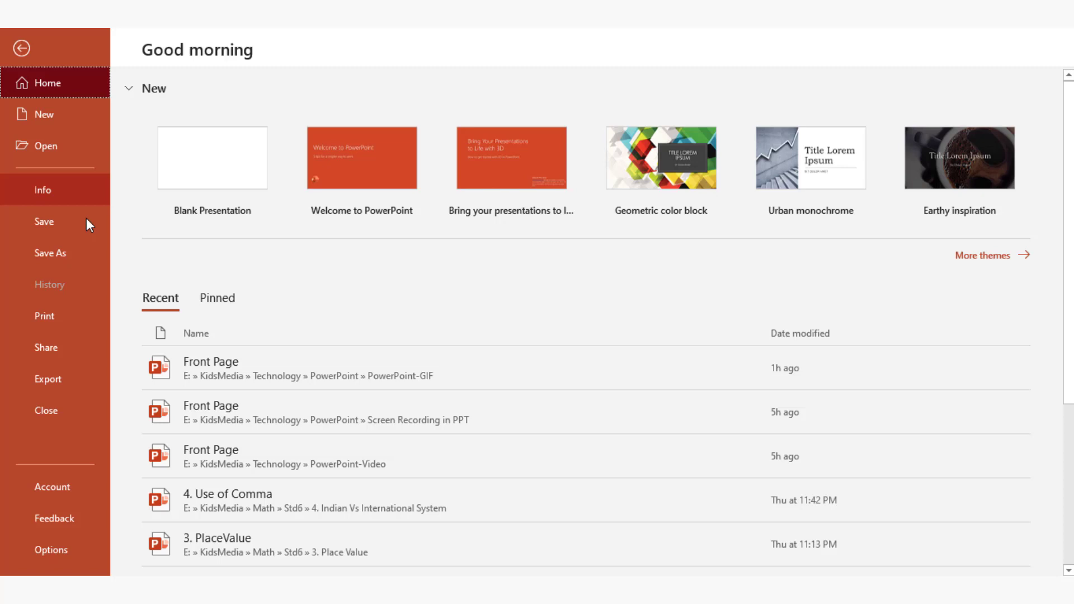
Step: Set up an animated GIF export at Extra Large 1080p quality with 1.50 seconds per slide
{"action": "left_click", "coordinate": [50, 386]}
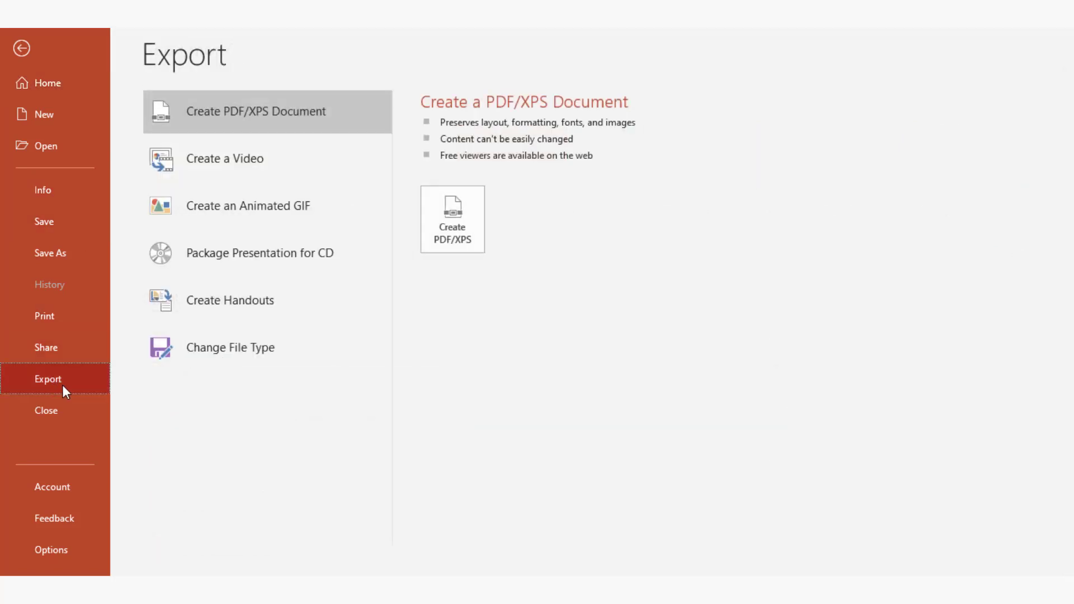
{"action": "left_click", "coordinate": [255, 224]}
{"action": "left_click", "coordinate": [434, 175]}
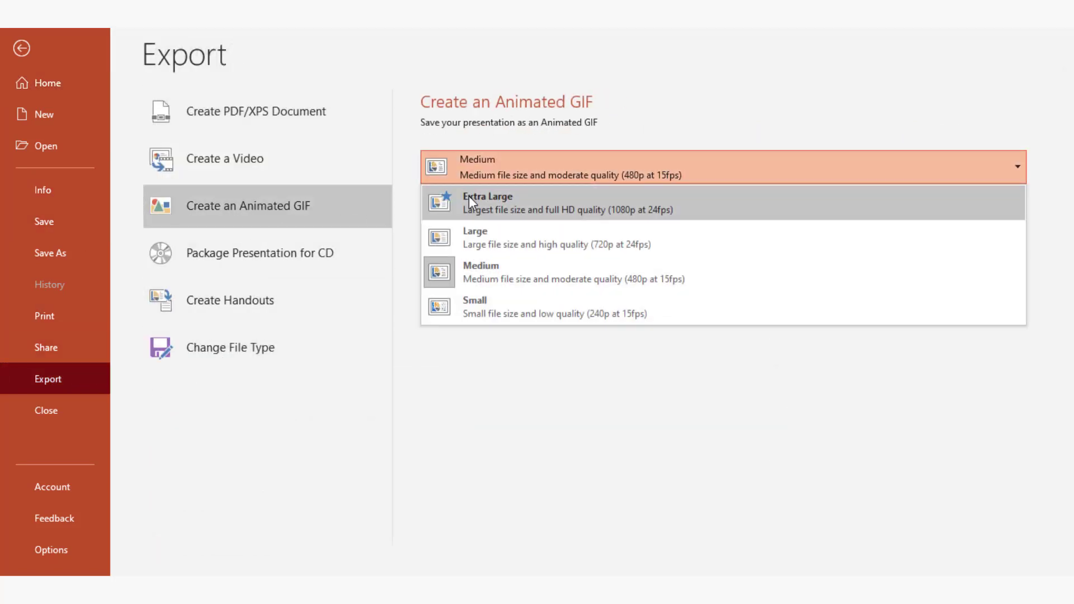
{"action": "left_click", "coordinate": [469, 196]}
{"action": "left_click", "coordinate": [563, 195]}
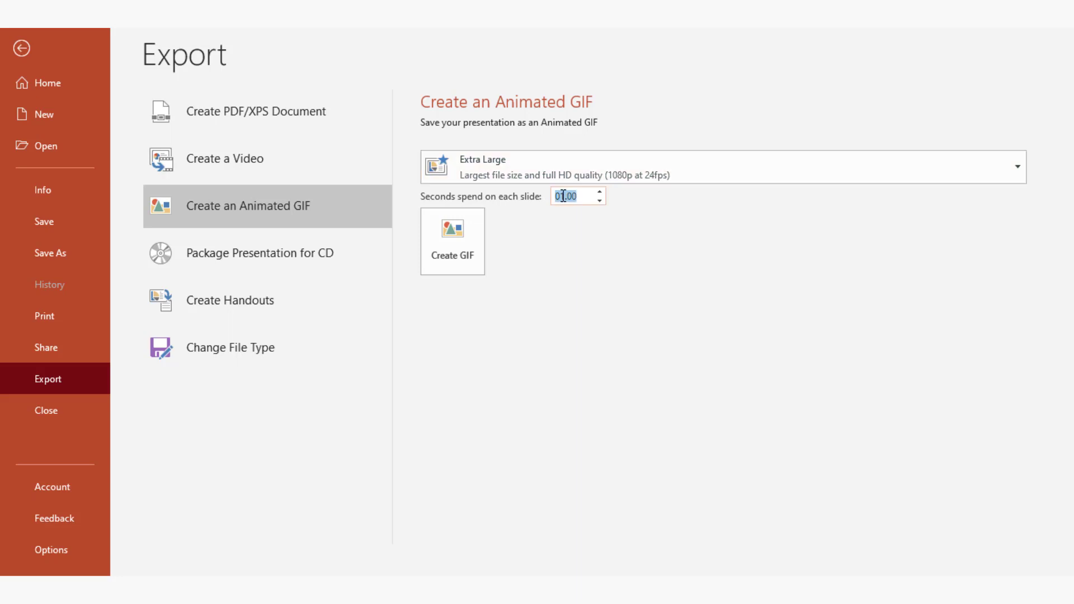
{"action": "left_click", "coordinate": [570, 196]}
Step: Create the GIF, save it as PPT-GIF.gif in Pictures, and open it in an image viewer
{"action": "left_click", "coordinate": [467, 250]}
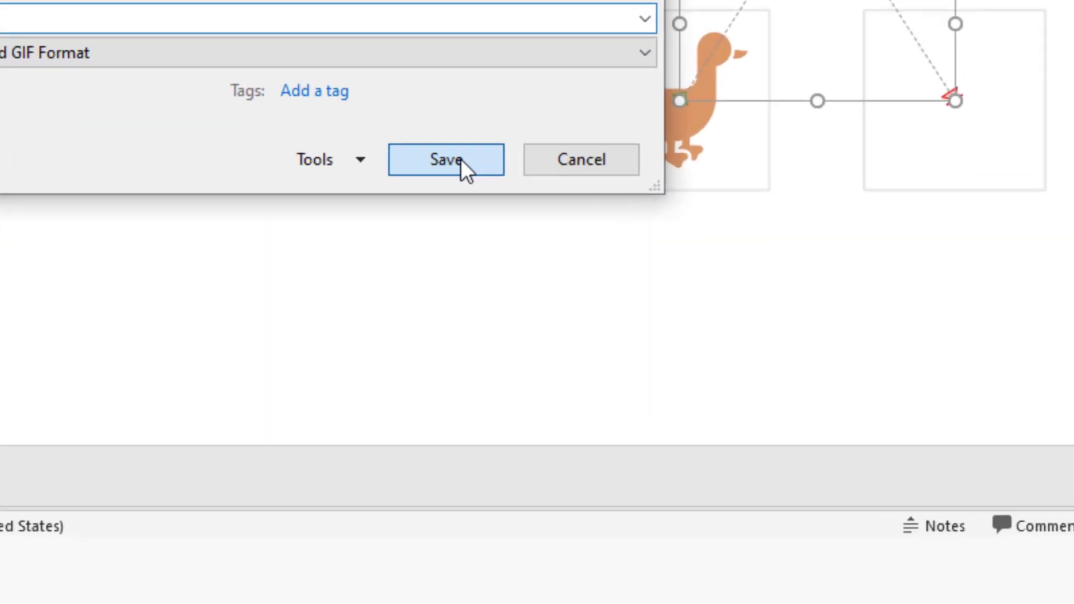
{"action": "left_click", "coordinate": [412, 360]}
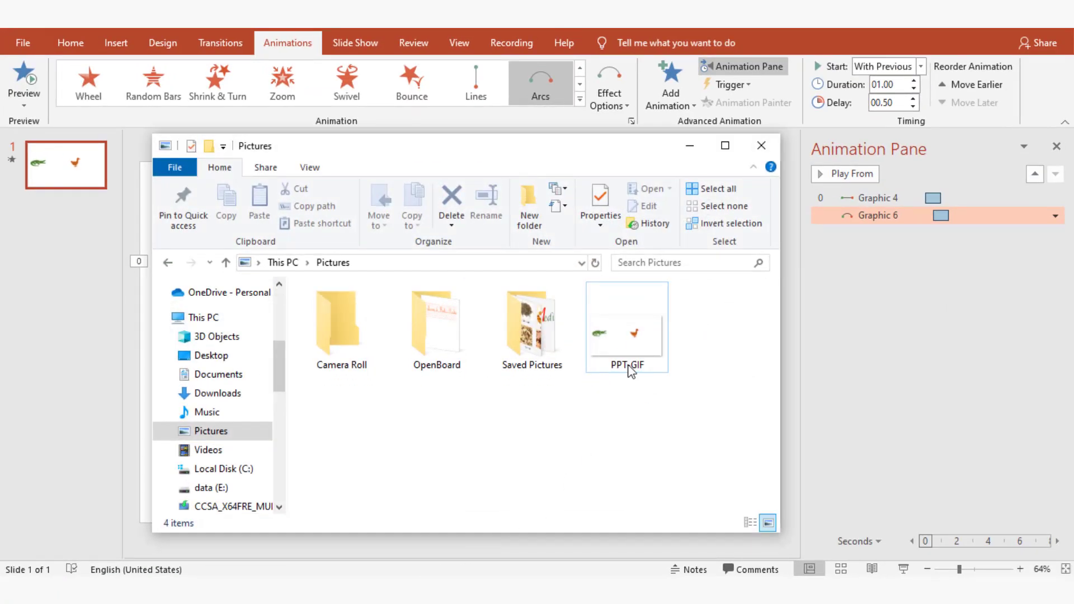
{"action": "double_click", "coordinate": [631, 371]}
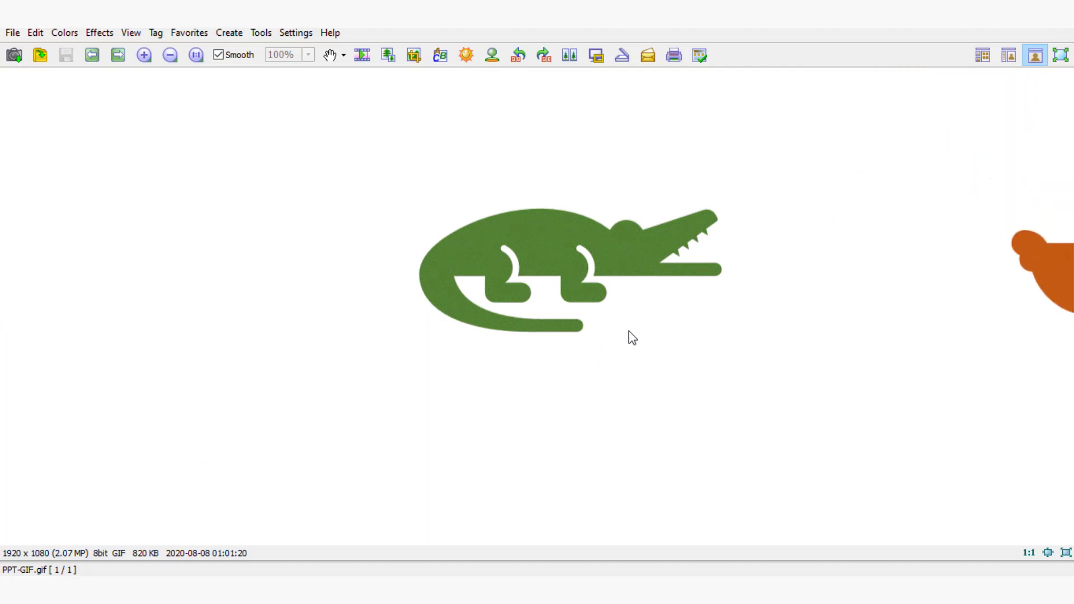